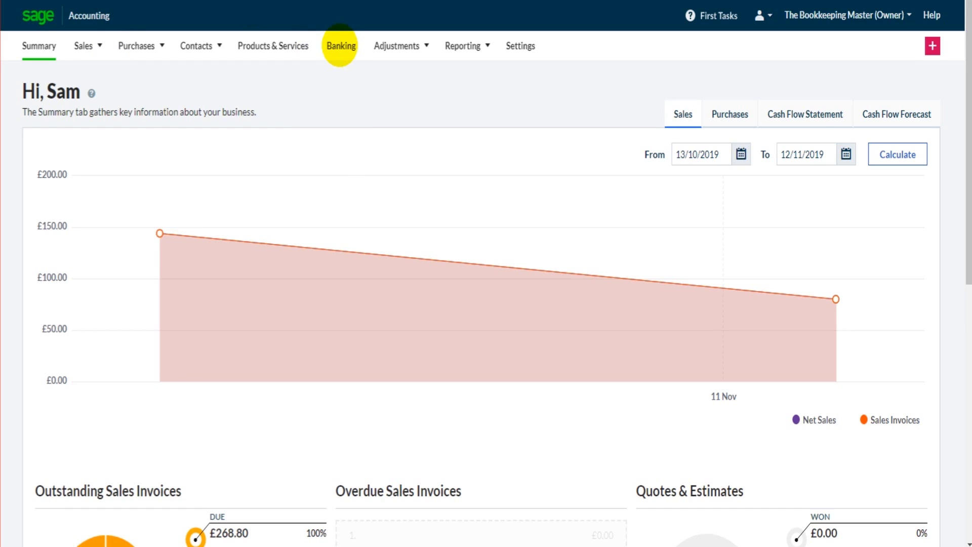
Browse Products & Services, Customers and Purchase Invoices, then return to the Banking page
left_click(340, 45)
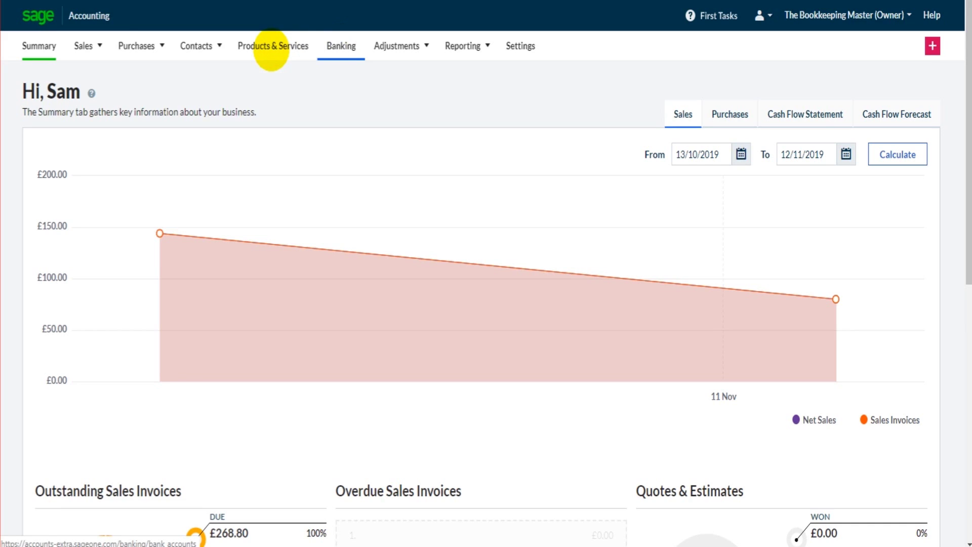
left_click(268, 47)
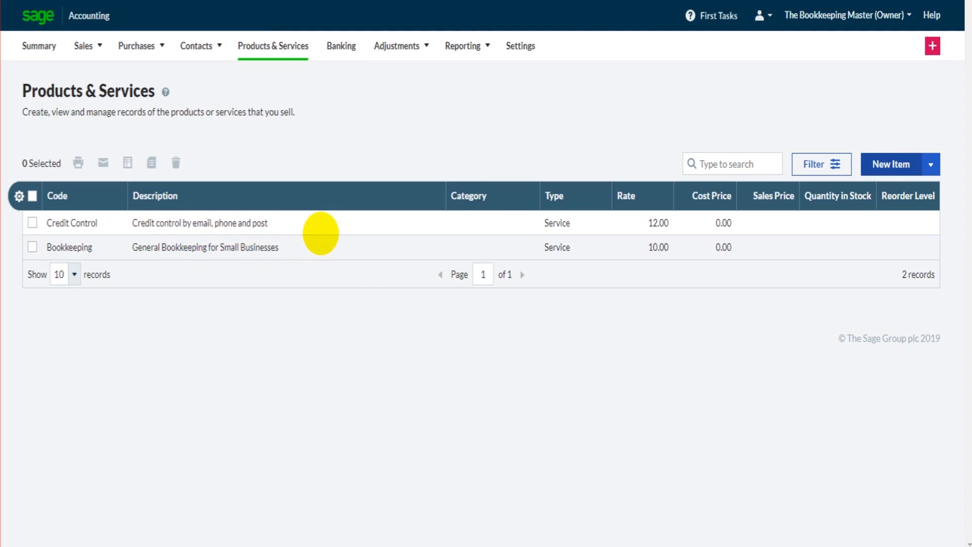
left_click(314, 232)
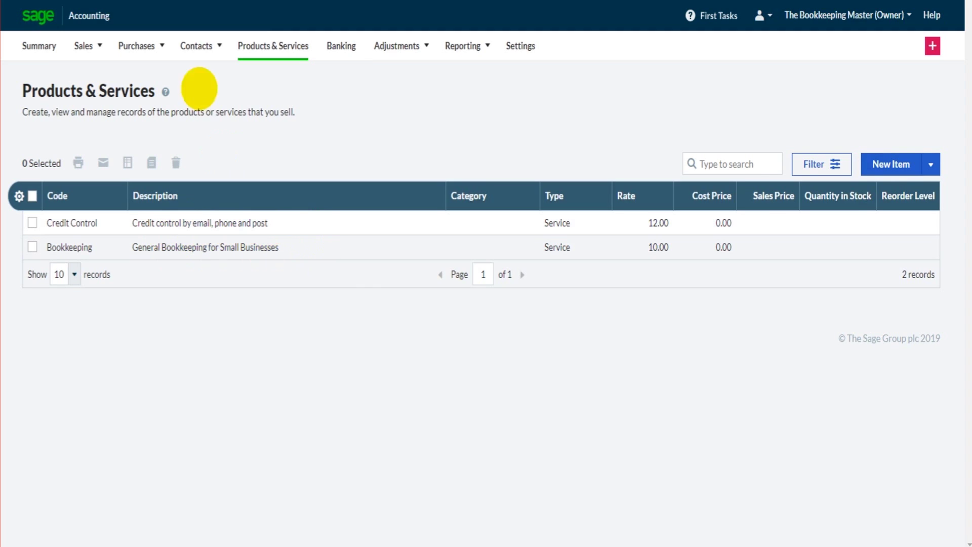
left_click(215, 76)
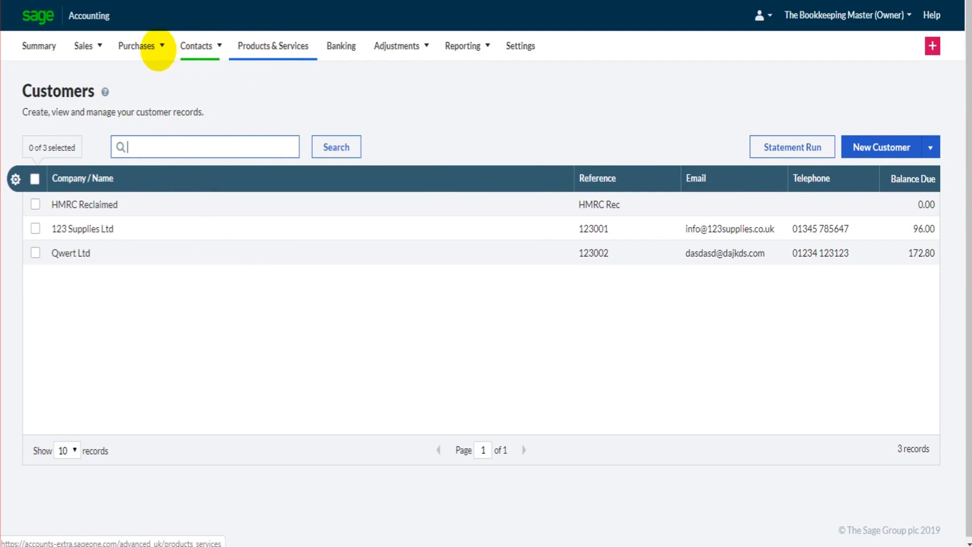
left_click(159, 47)
left_click(152, 75)
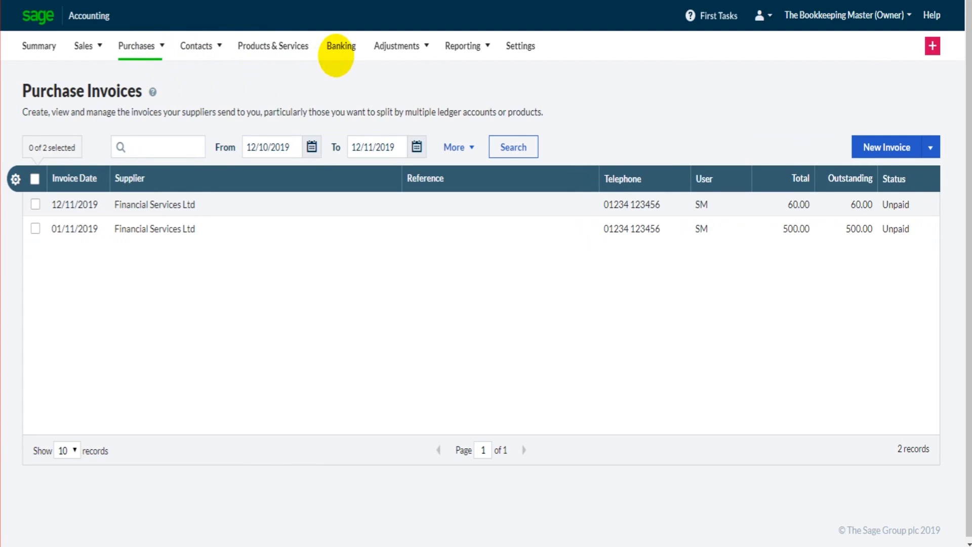
left_click(335, 53)
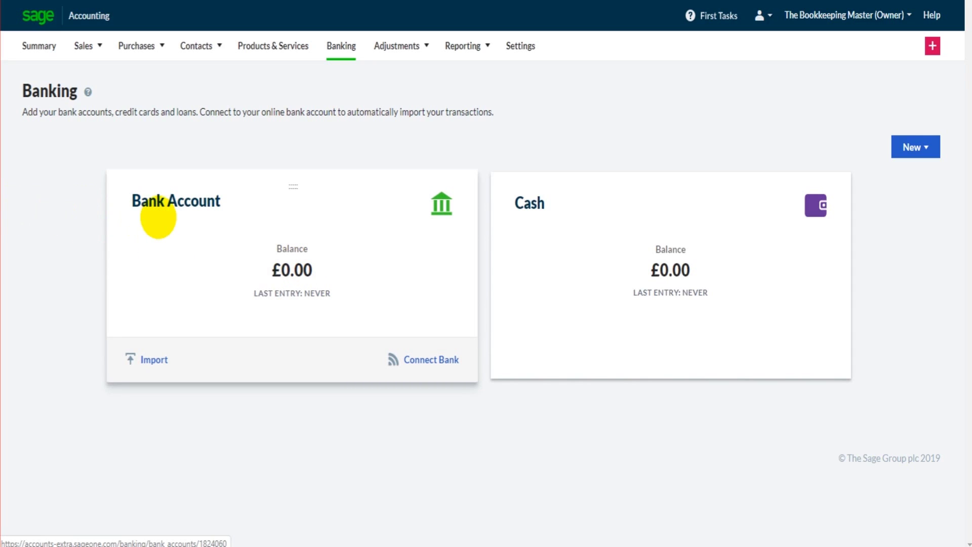
Rename the Bank Account to Business Current Account (Barclay's)
left_click(158, 217)
left_click(37, 208)
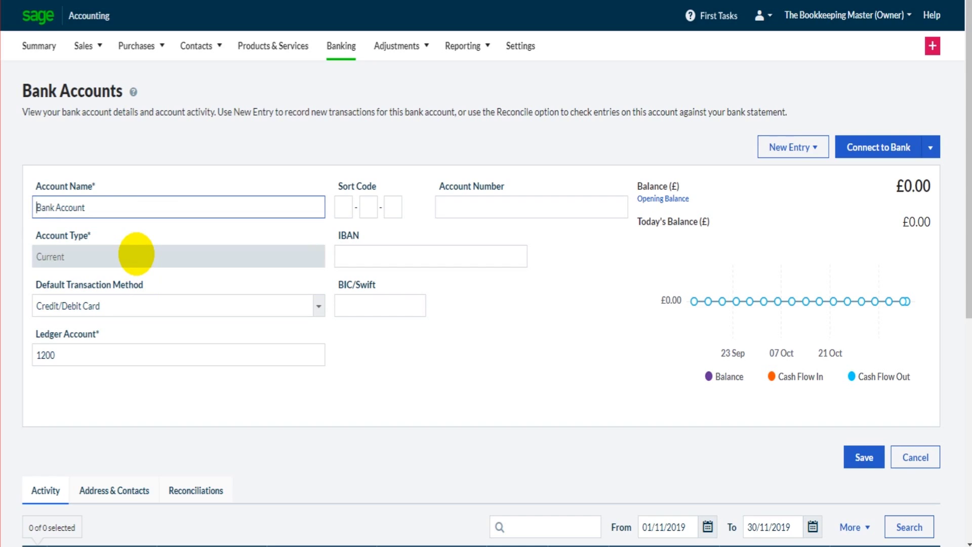
triple_click(194, 210)
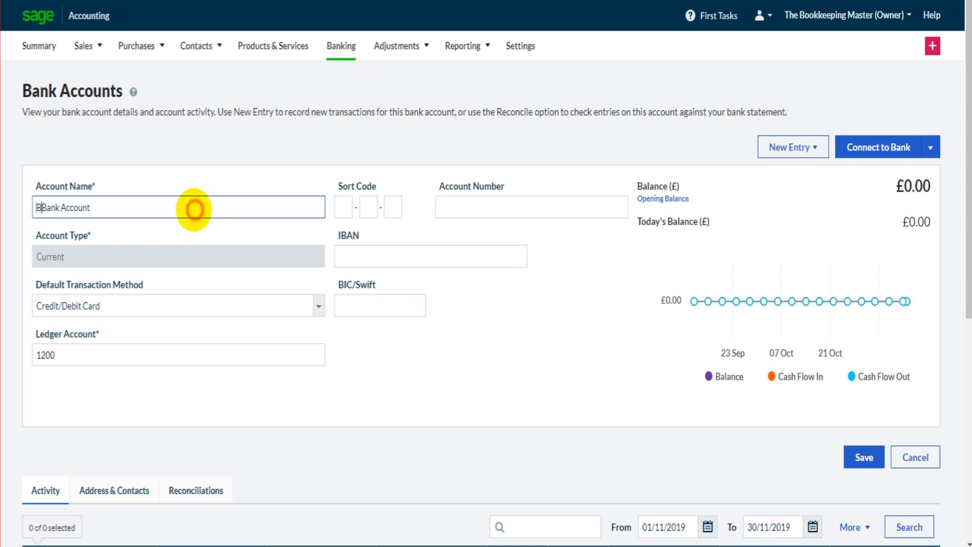
type("Business Current Account")
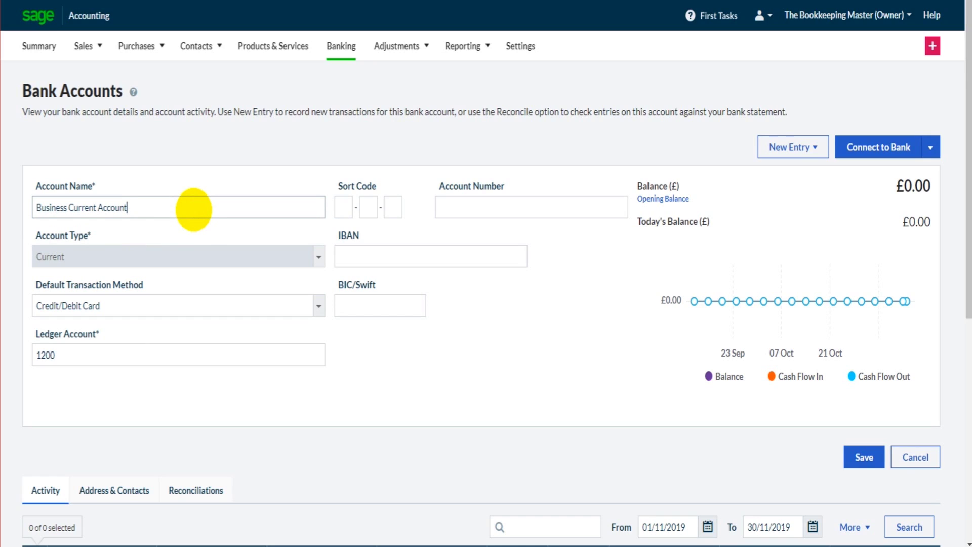
type(" (Barclay's)")
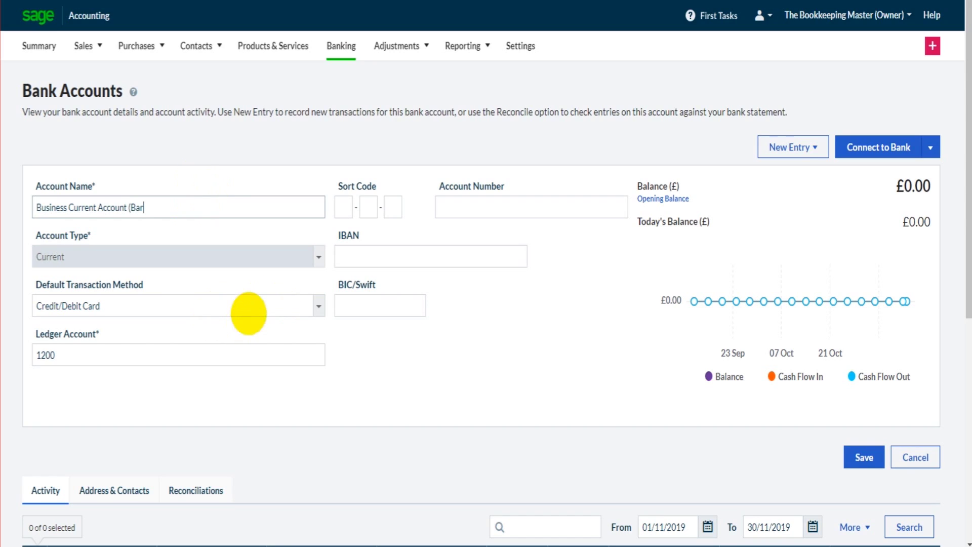
left_click(319, 306)
left_click(319, 306)
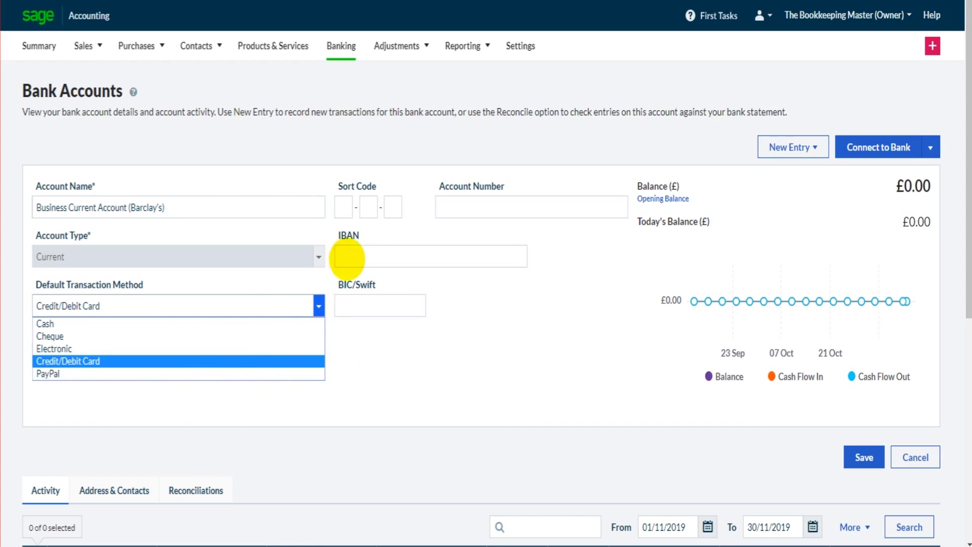
Enter sort code 60-00-00 and the bank account number
left_click(345, 202)
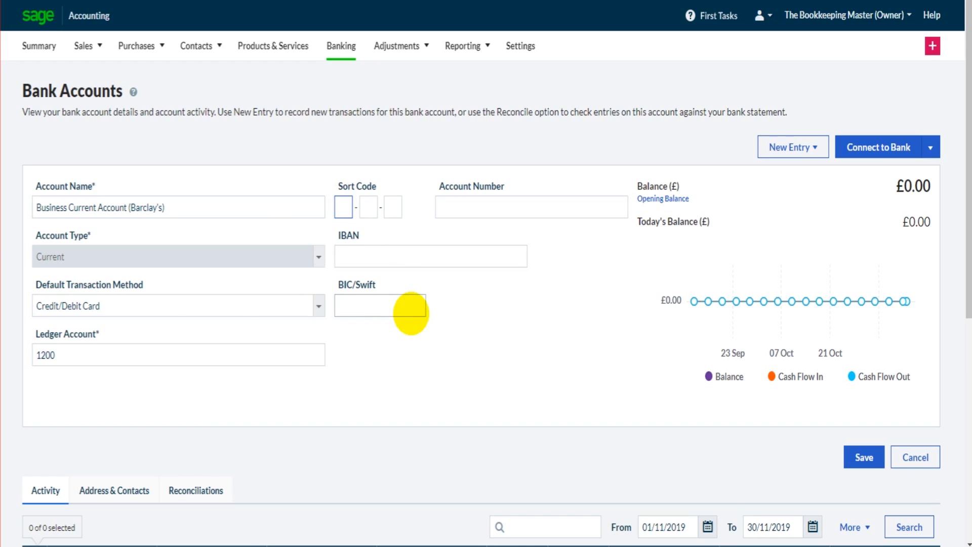
type("60-00-00")
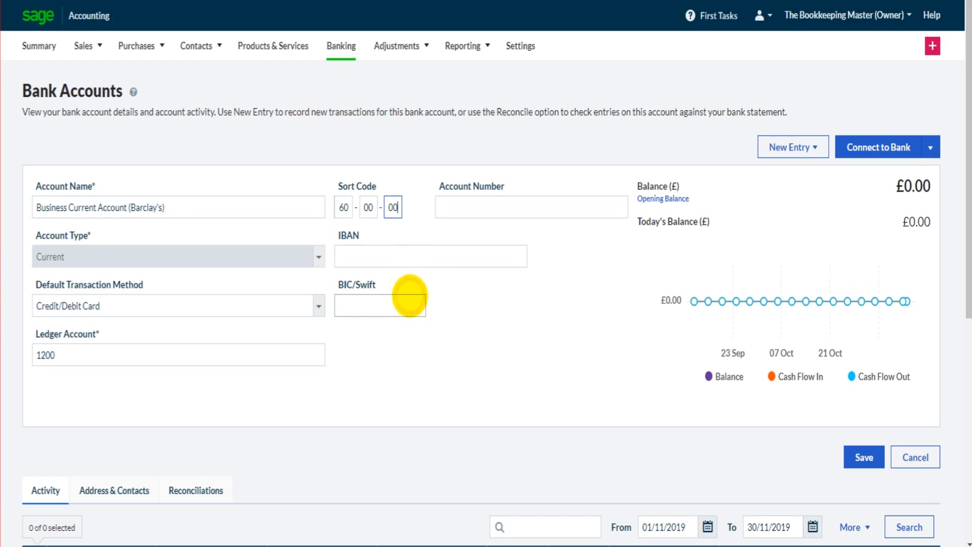
key("Tab")
left_click(859, 458)
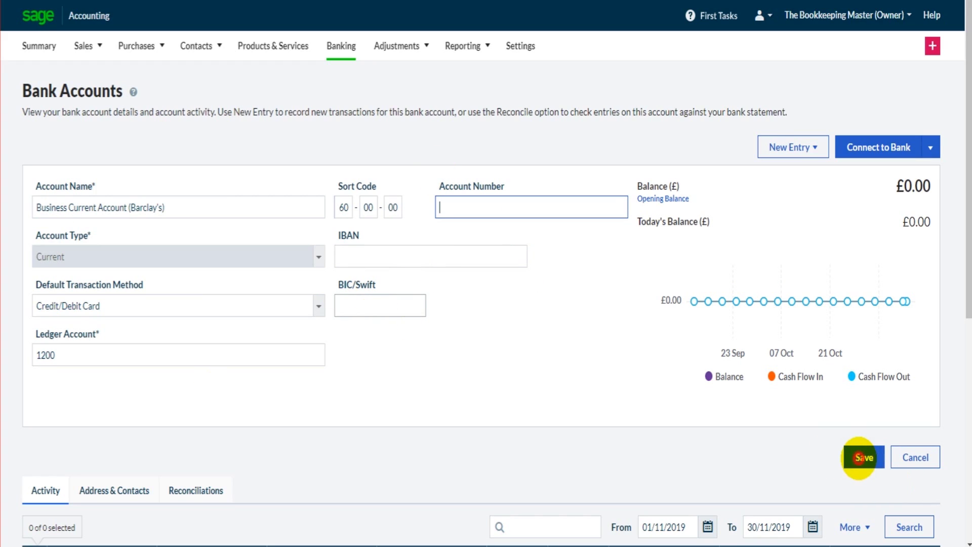
type("12345678")
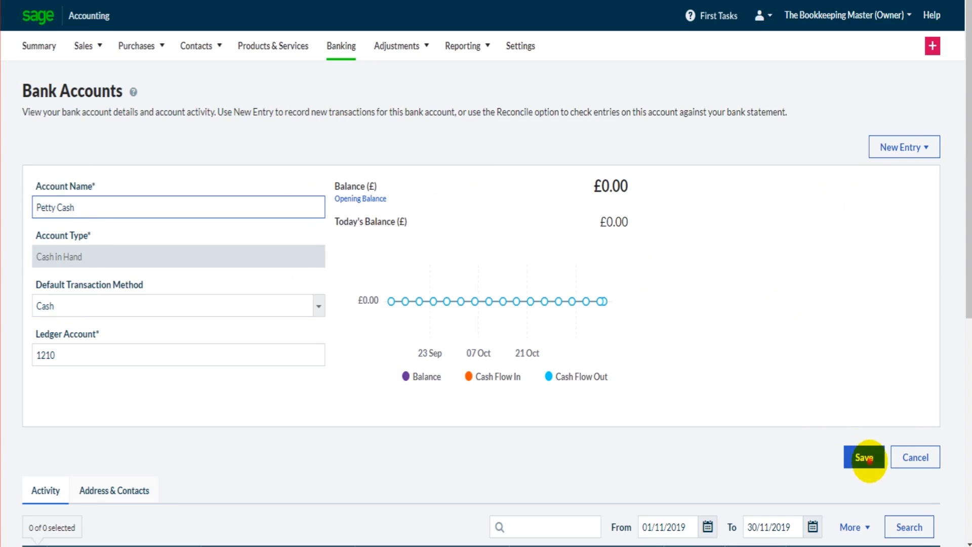
Save the Cash account under its new name, Petty Cash
left_click(864, 457)
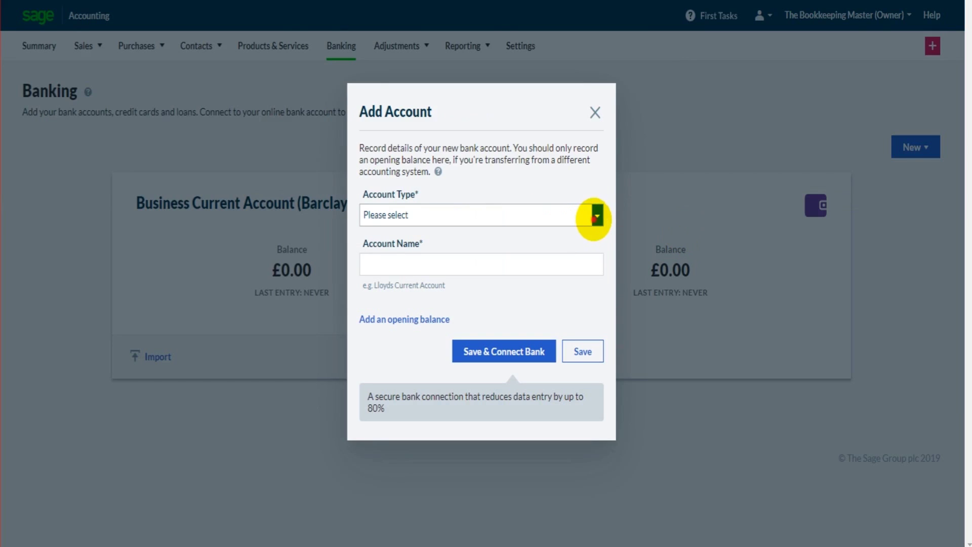
Start a new Savings bank account named Business Savings Account (Santander)
left_click(595, 217)
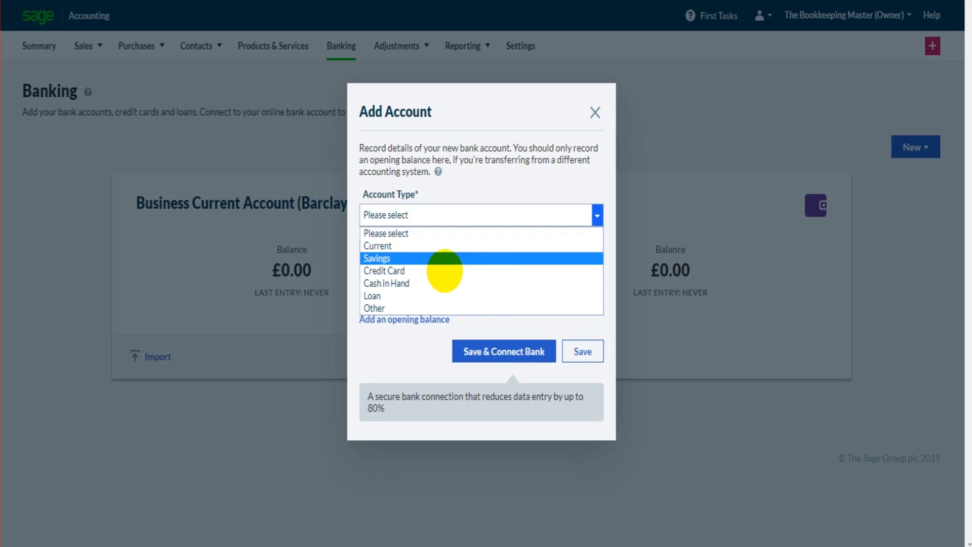
left_click(445, 259)
type("Business Savings Account")
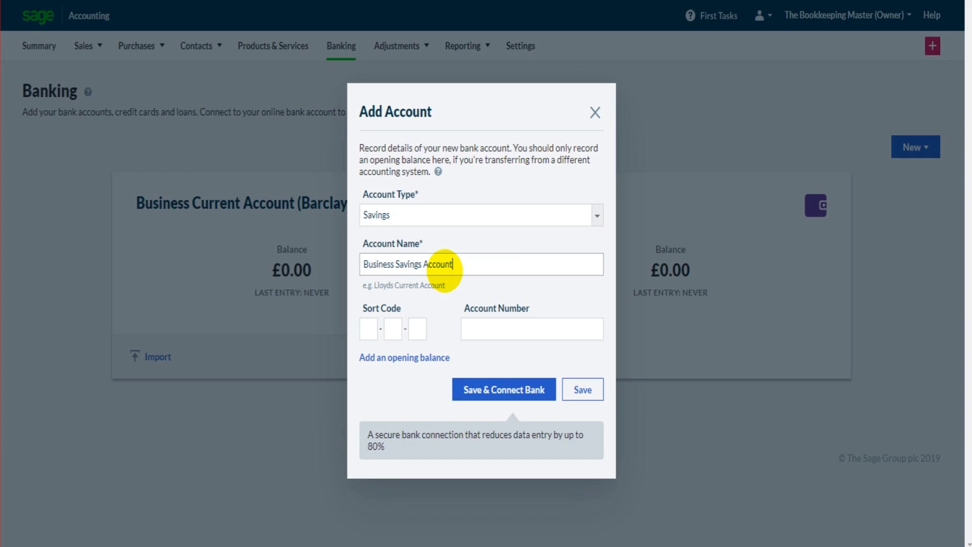
type("(Santander)")
Enter sort code 10-00-00 and the account number, then save the account
key("Tab")
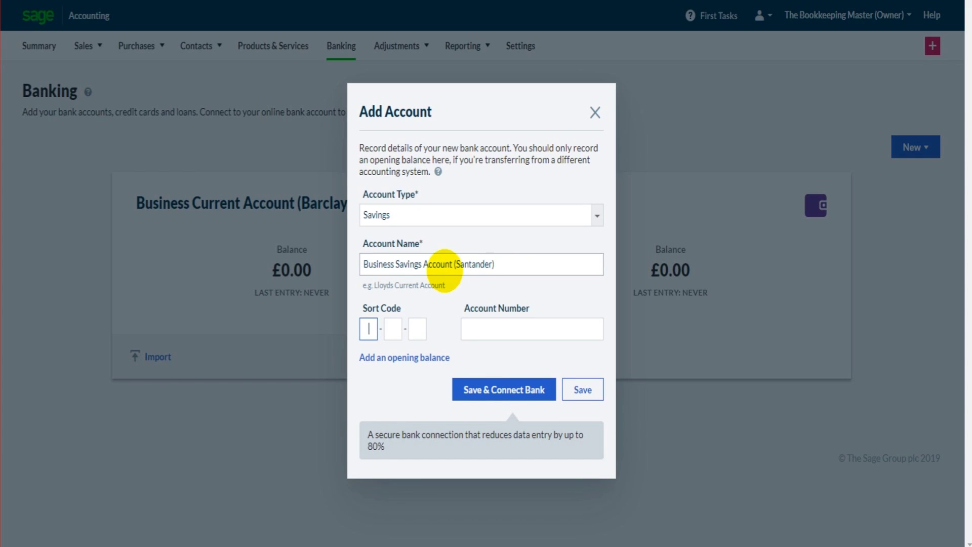
type("100000")
key("Tab")
type("1")
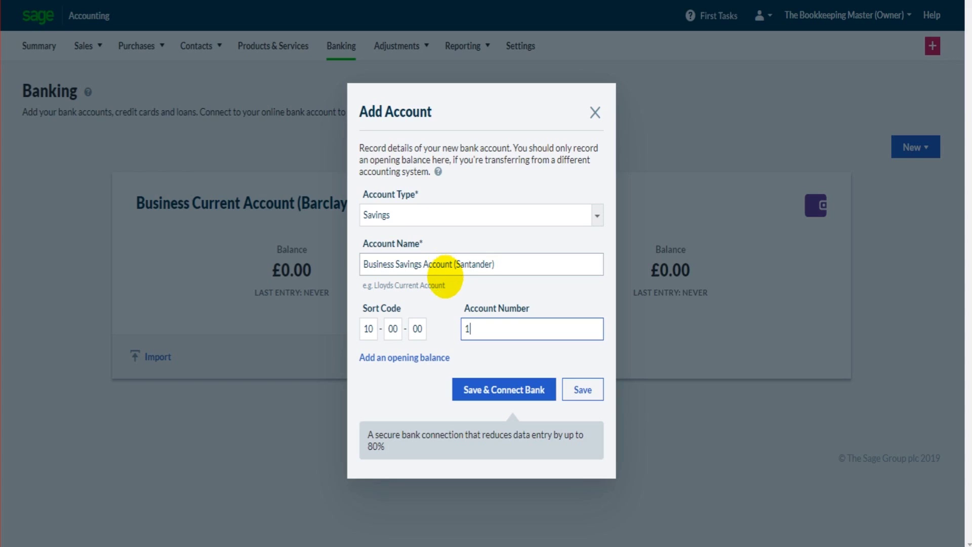
type("23456789")
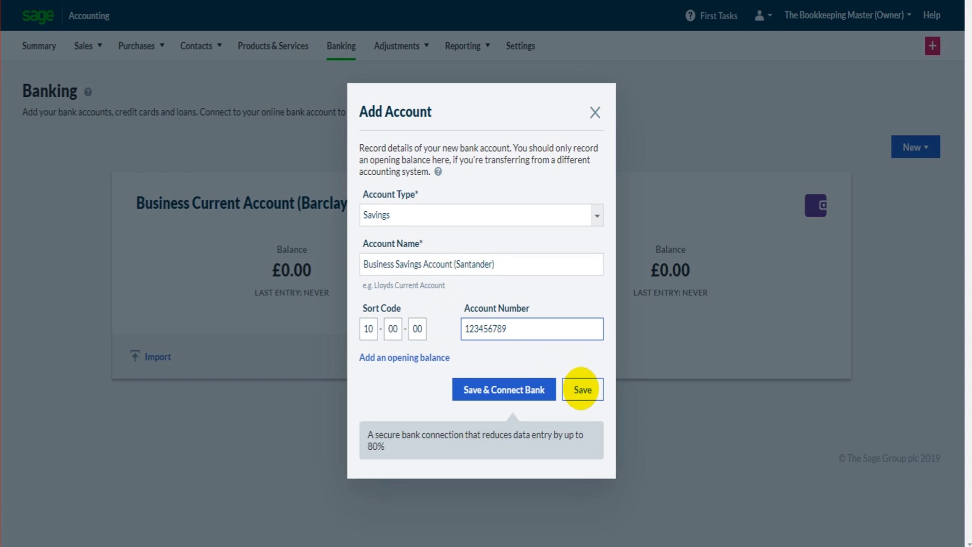
left_click(589, 390)
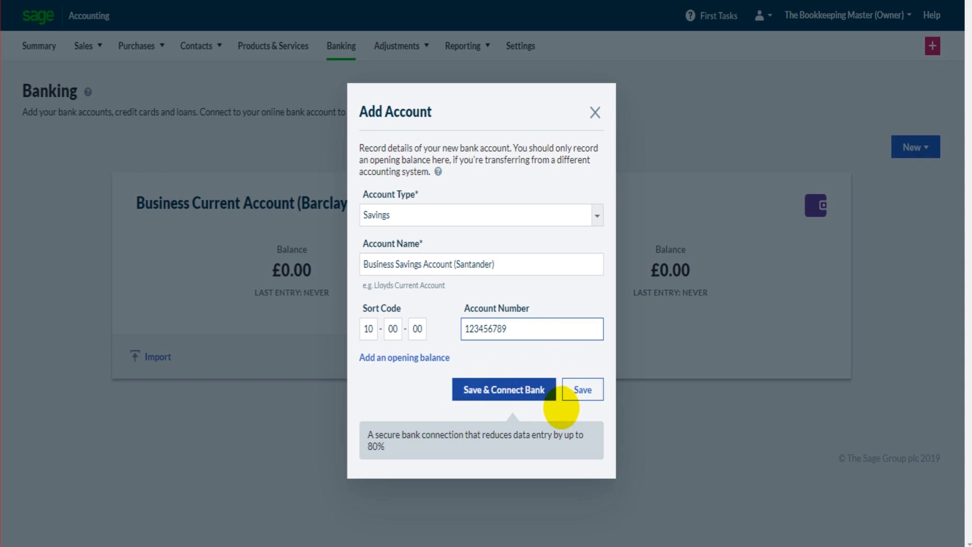
Confirm the Santander account save and drag its card between Barclay's and Petty Cash
left_click(581, 391)
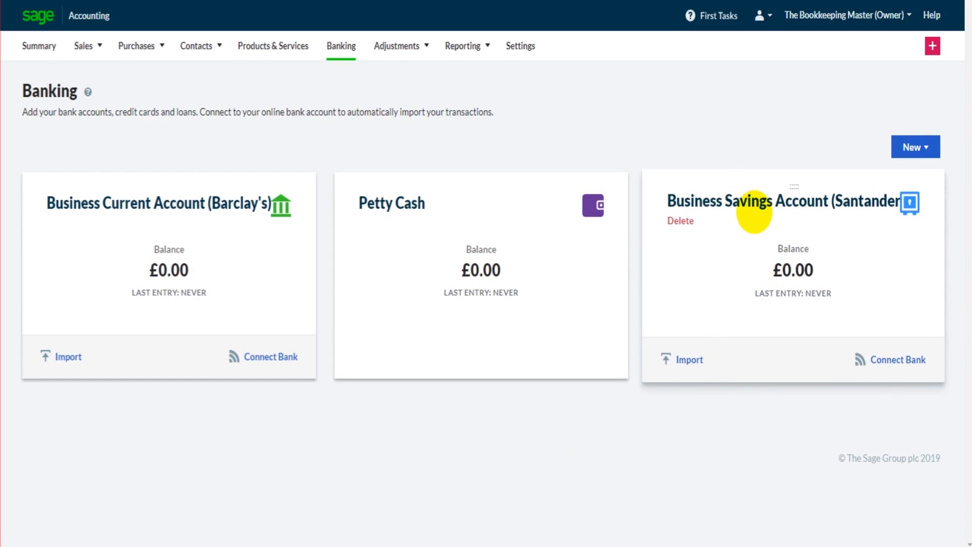
left_click_drag(802, 185, 440, 184)
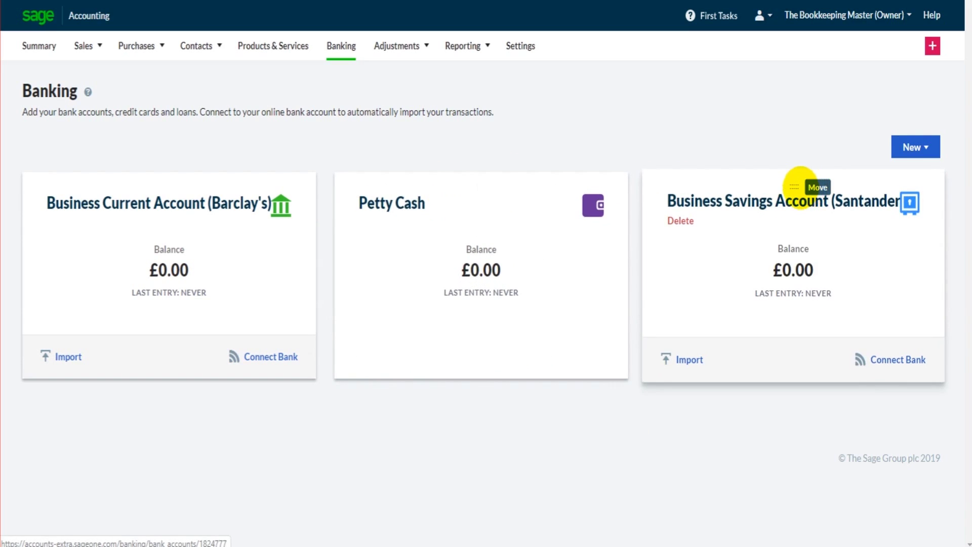
left_click_drag(798, 186, 360, 185)
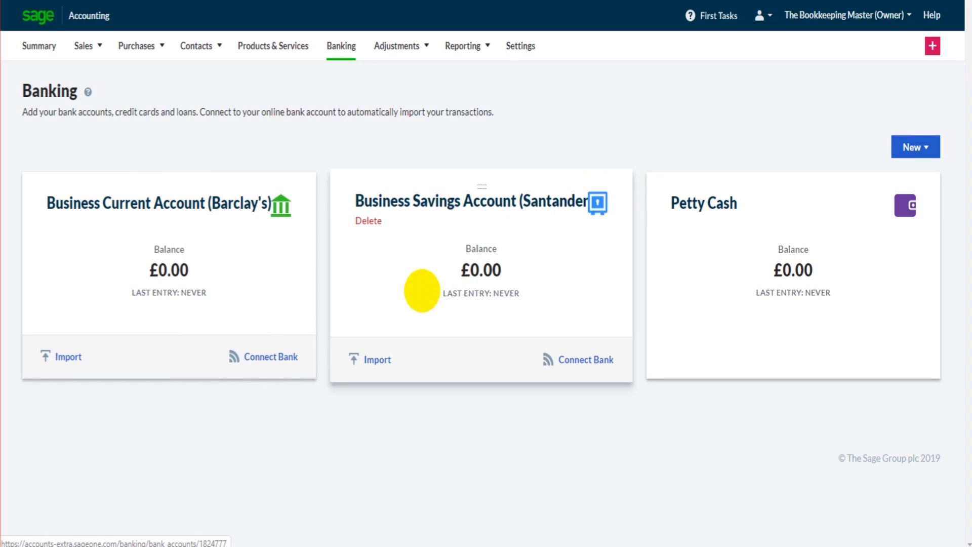
left_click(422, 290)
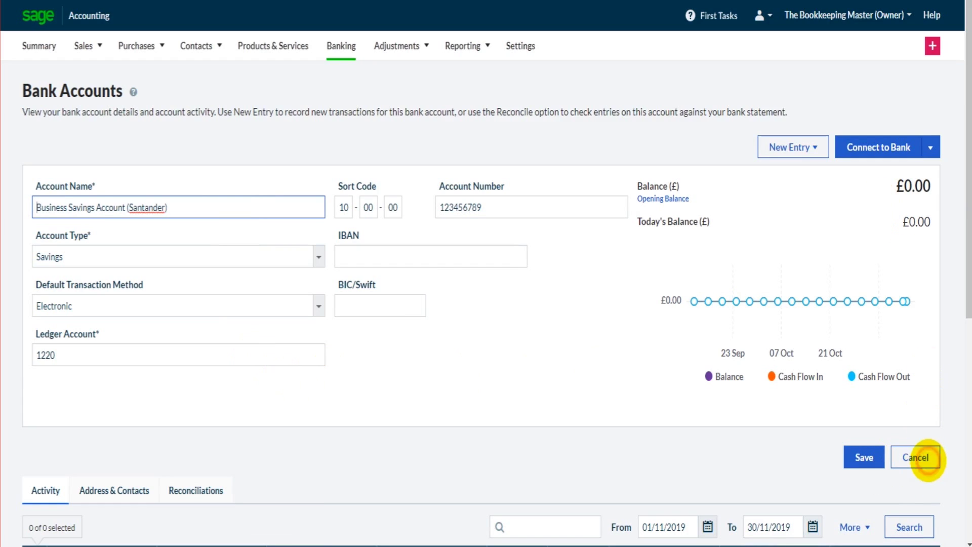
left_click(926, 459)
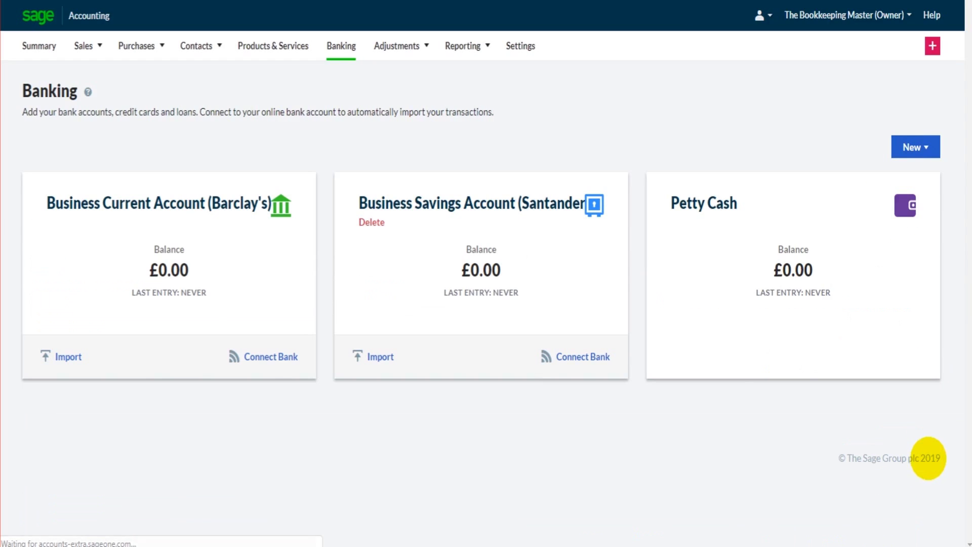